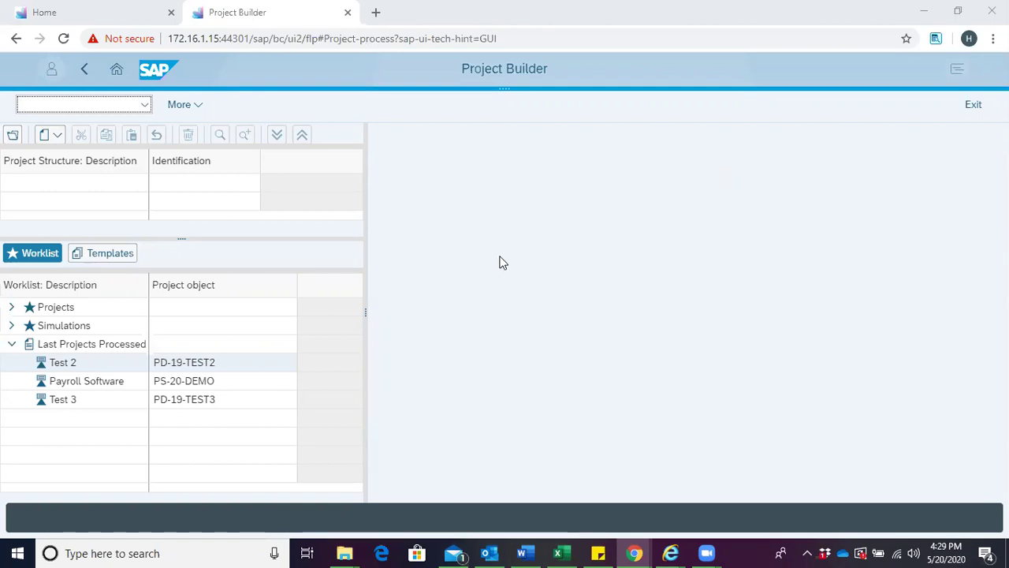
Open the Payroll Software project PS-20-DEMO from the last processed projects and expand its entire structure.
click(93, 384)
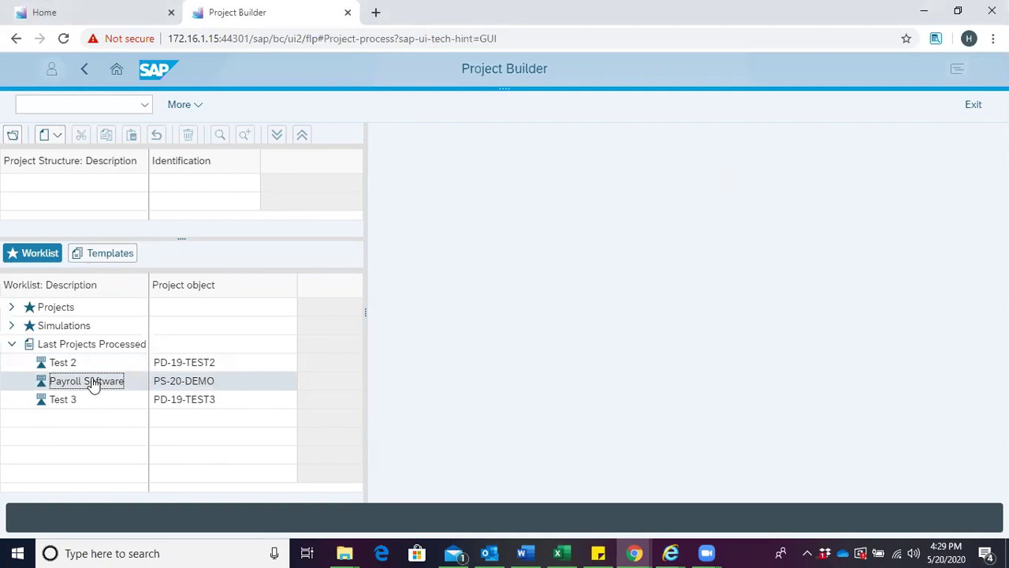
double_click(93, 383)
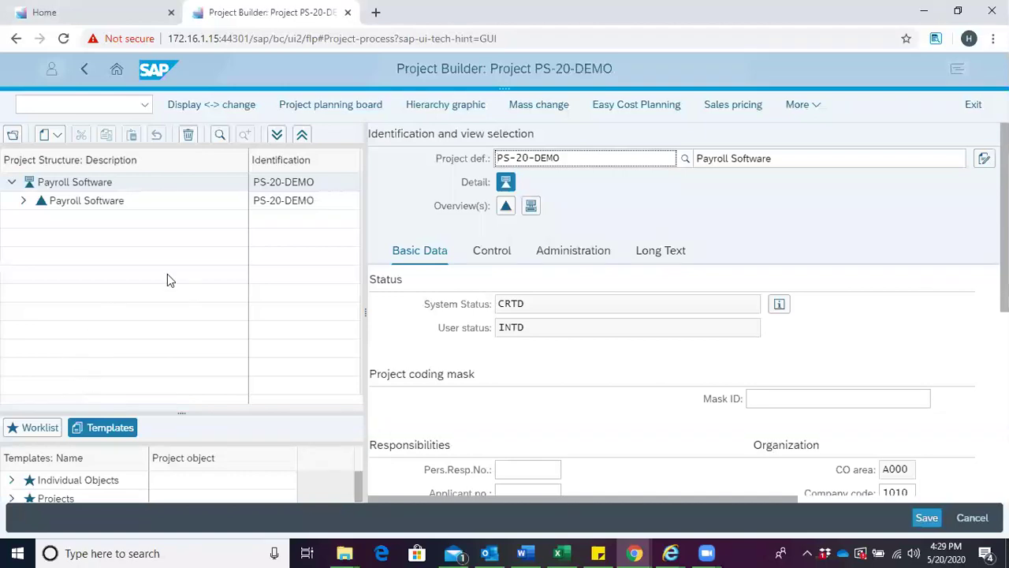
click(276, 136)
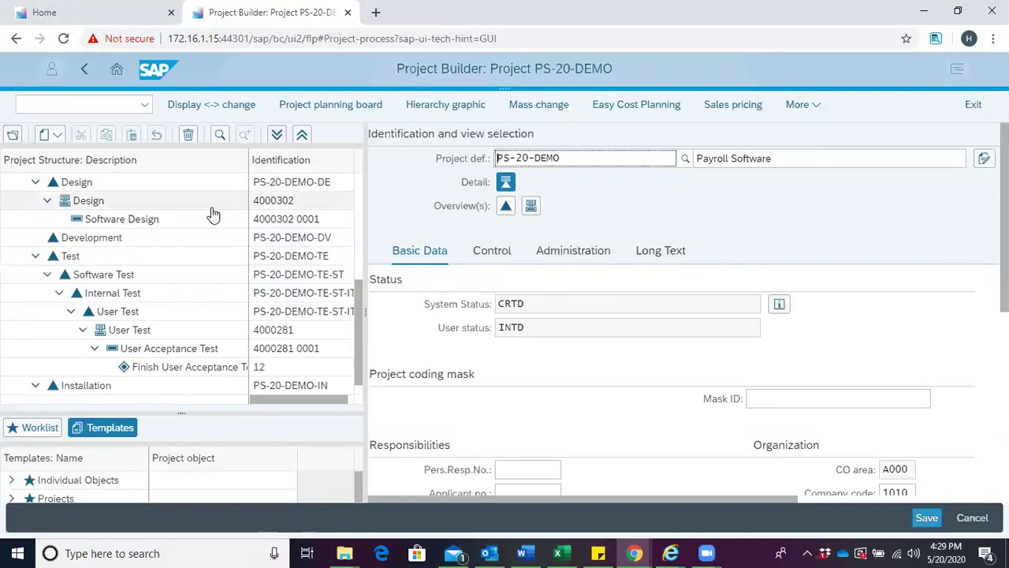
scroll(186, 265, up, 5)
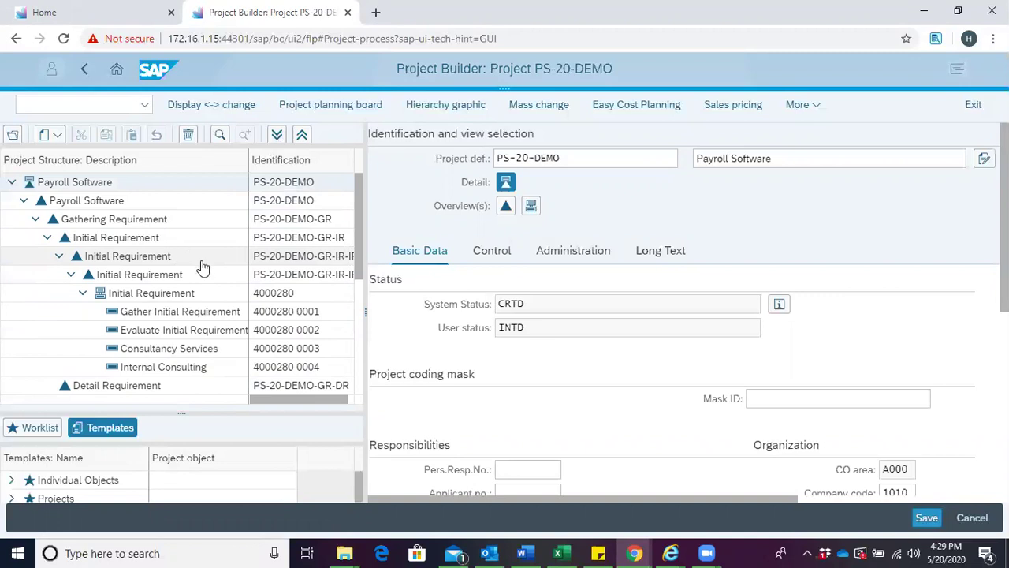
Create a material component under the Internal Consulting activity of the Initial Requirement network.
click(172, 372)
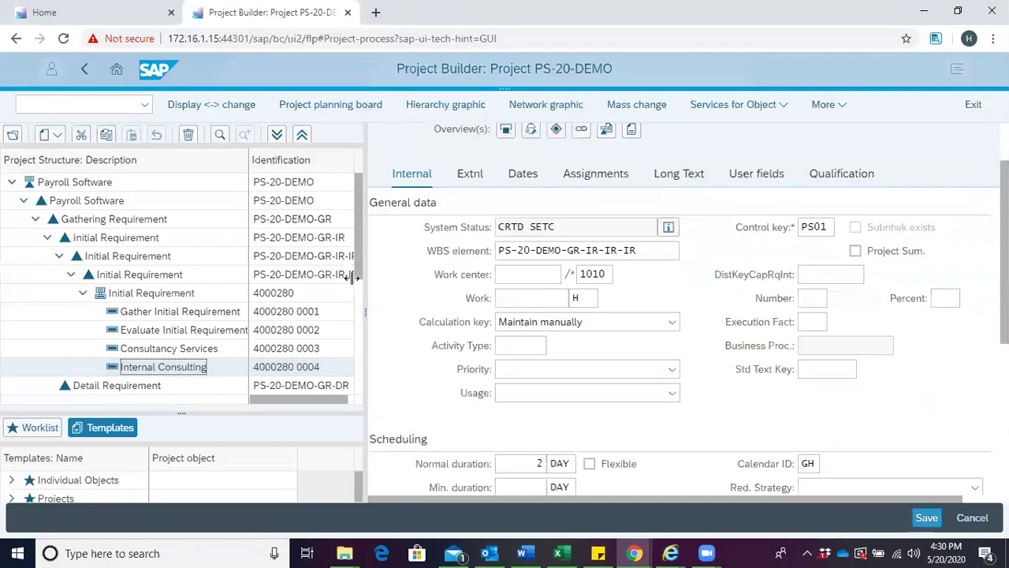
right_click(164, 368)
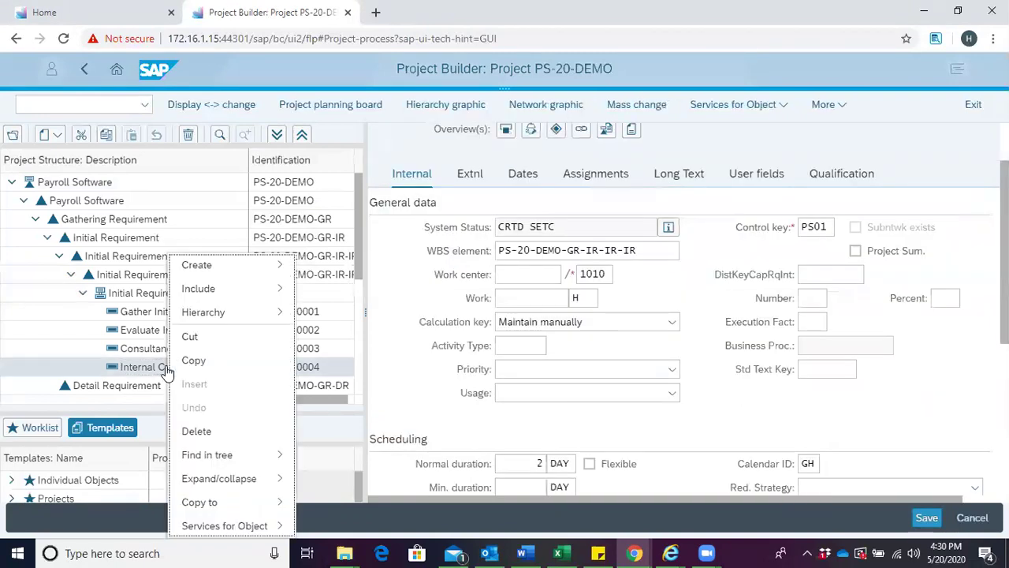
mouse_move(262, 270)
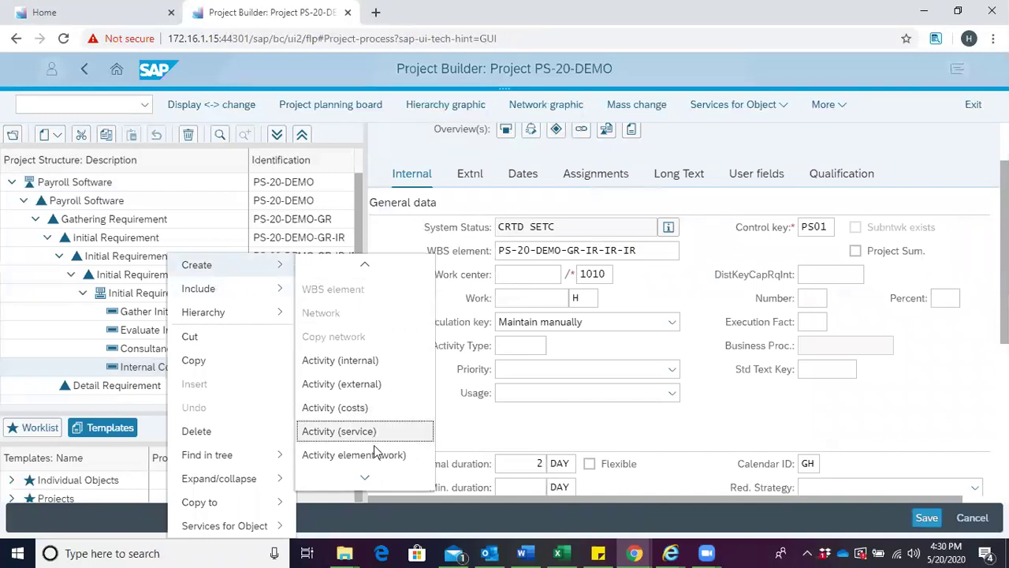
mouse_move(368, 477)
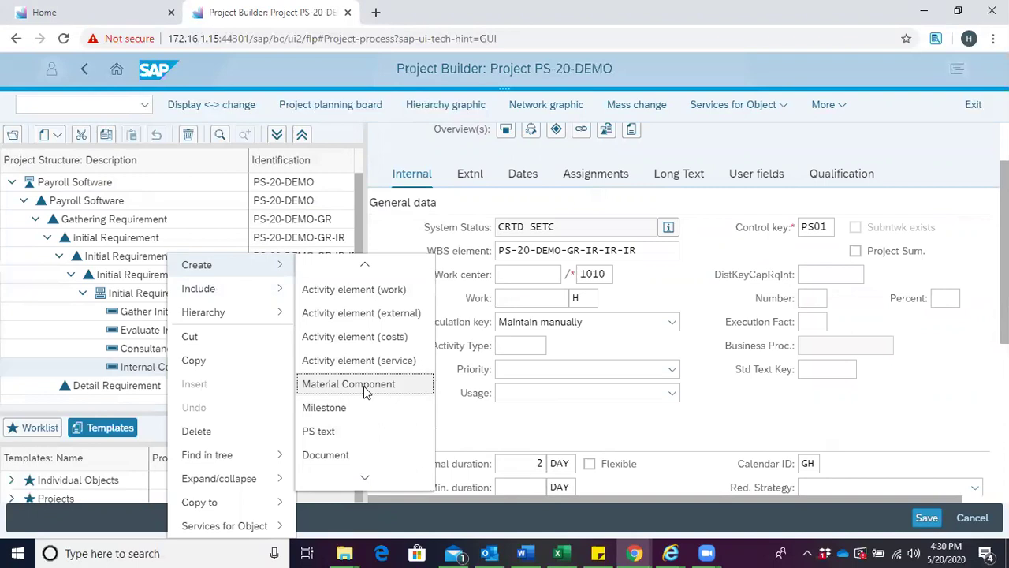
click(364, 387)
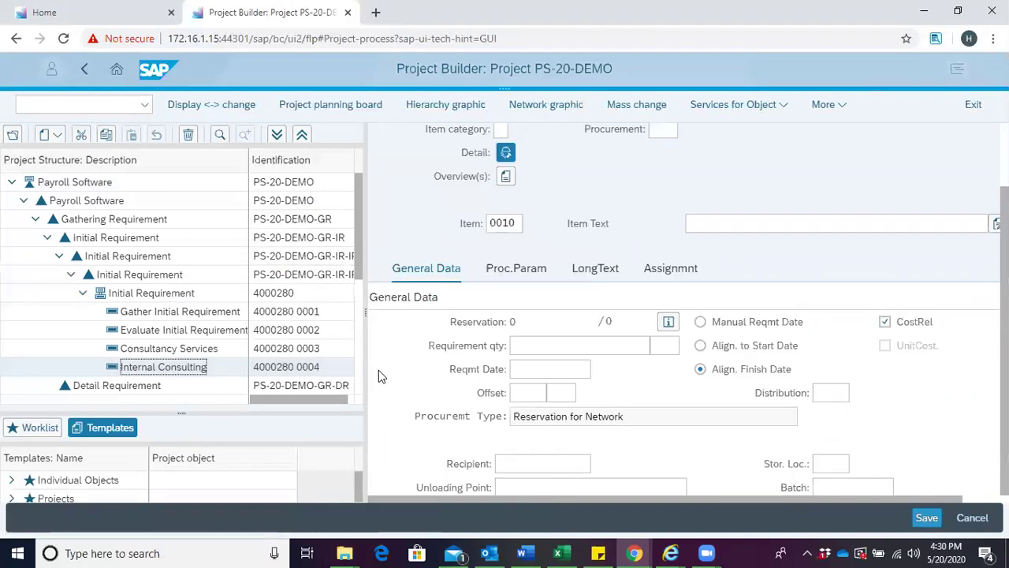
Search the material numbers for the new component without restricting the description, keeping language EN and a maximum of 500 hits.
scroll(709, 289, up, 2)
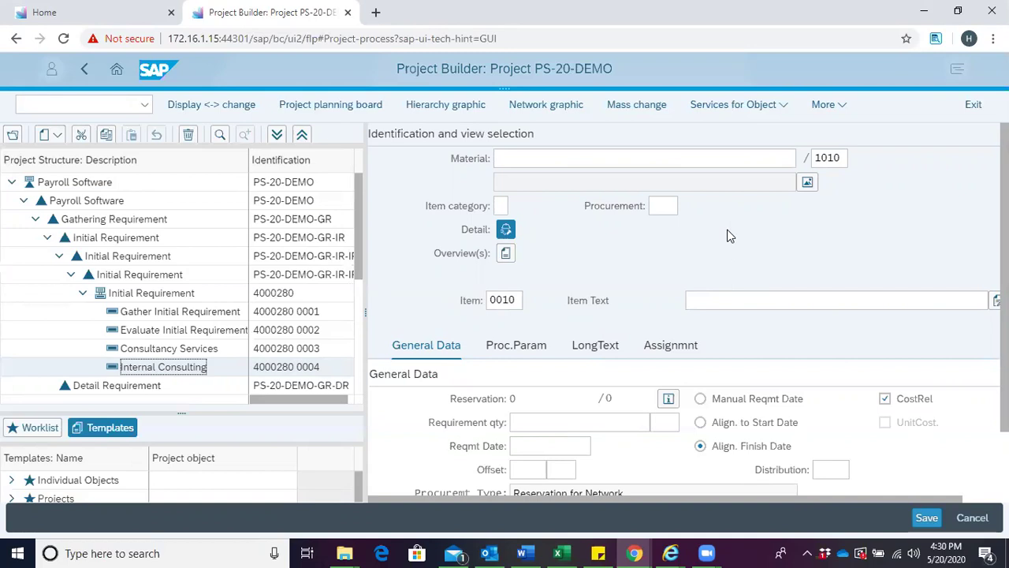
click(710, 160)
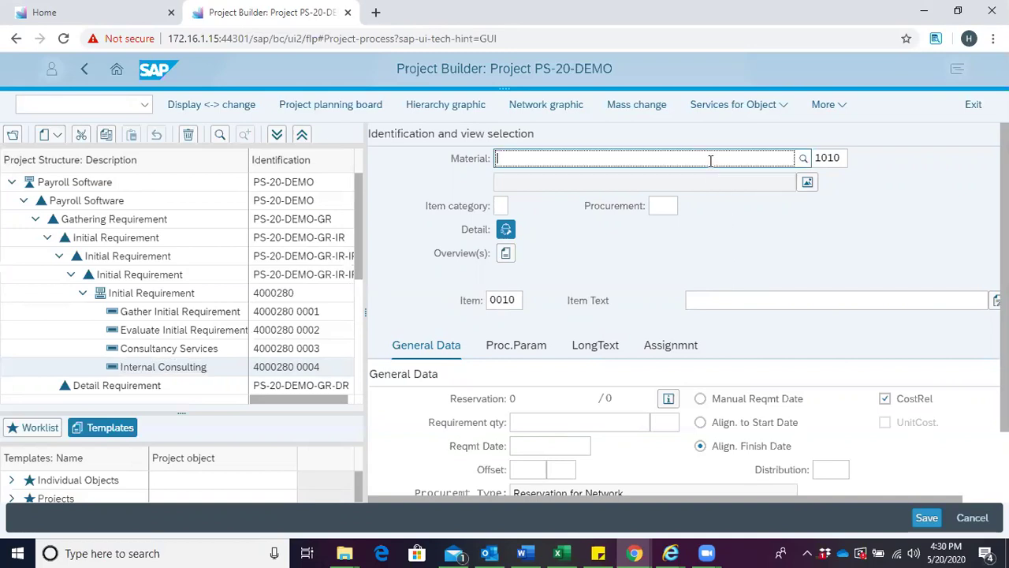
click(804, 160)
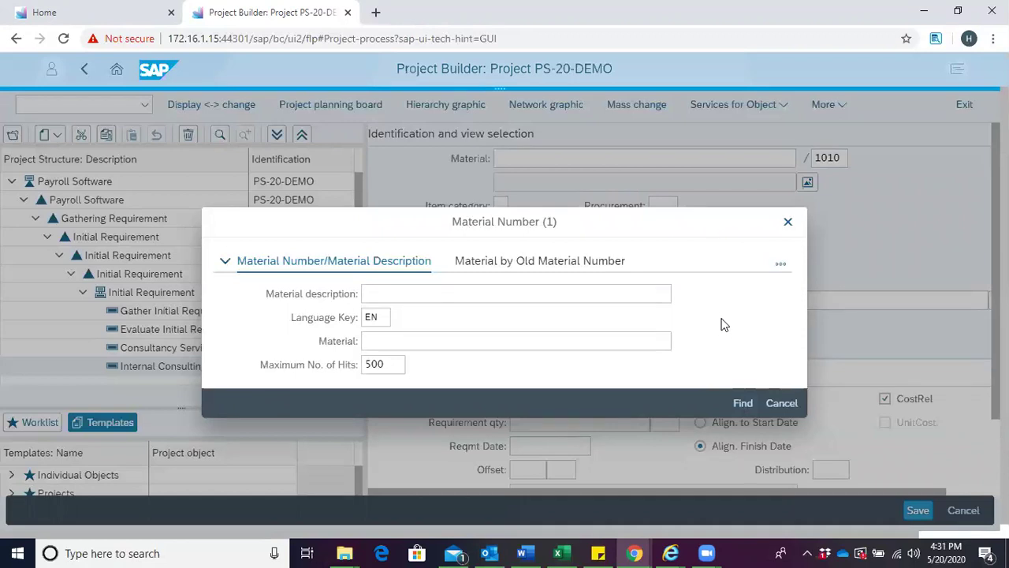
click(594, 294)
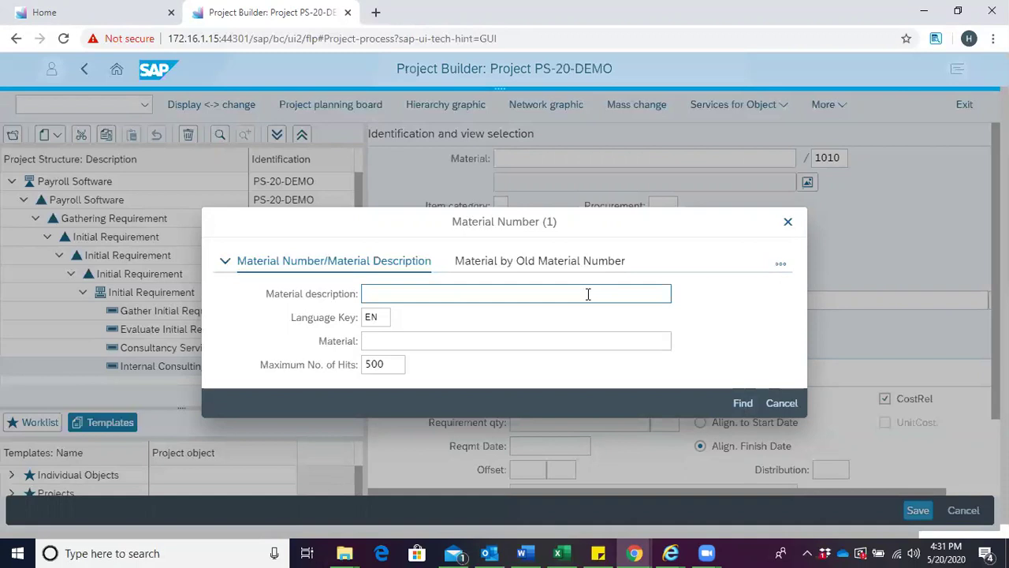
click(728, 364)
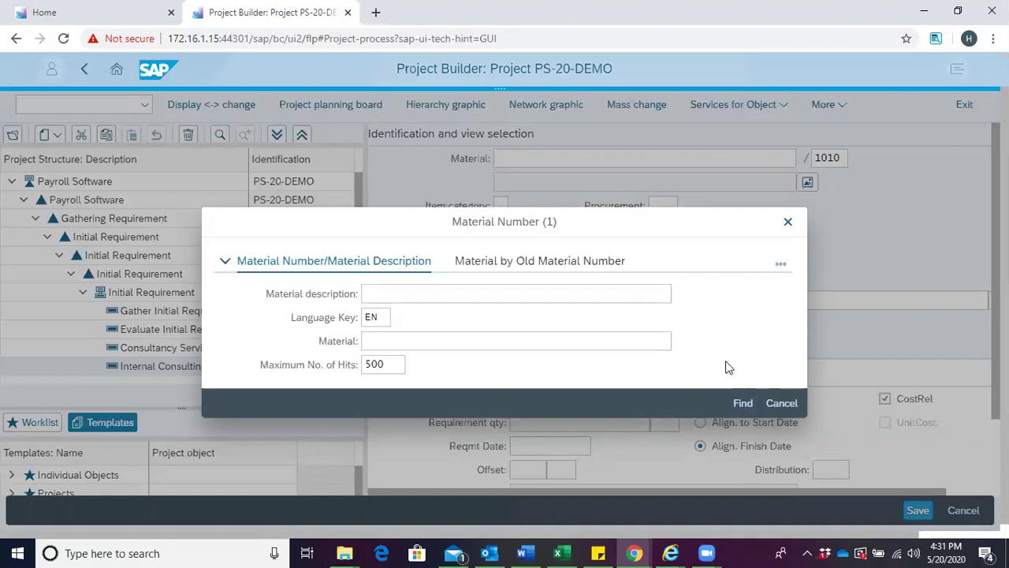
click(741, 404)
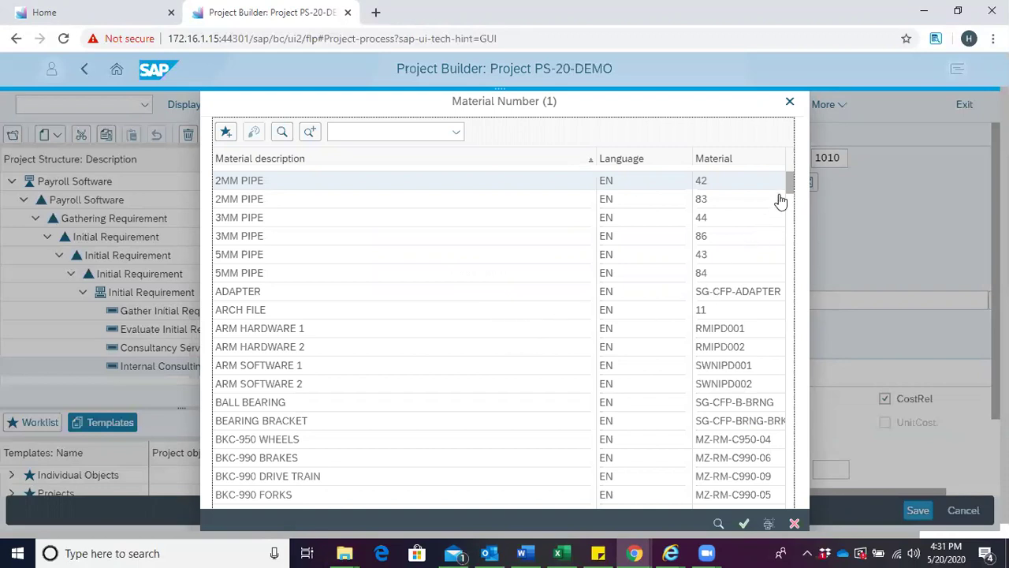
Find BLUE PEN in the material list and assign it, material 61, to the component.
drag(793, 192, 792, 221)
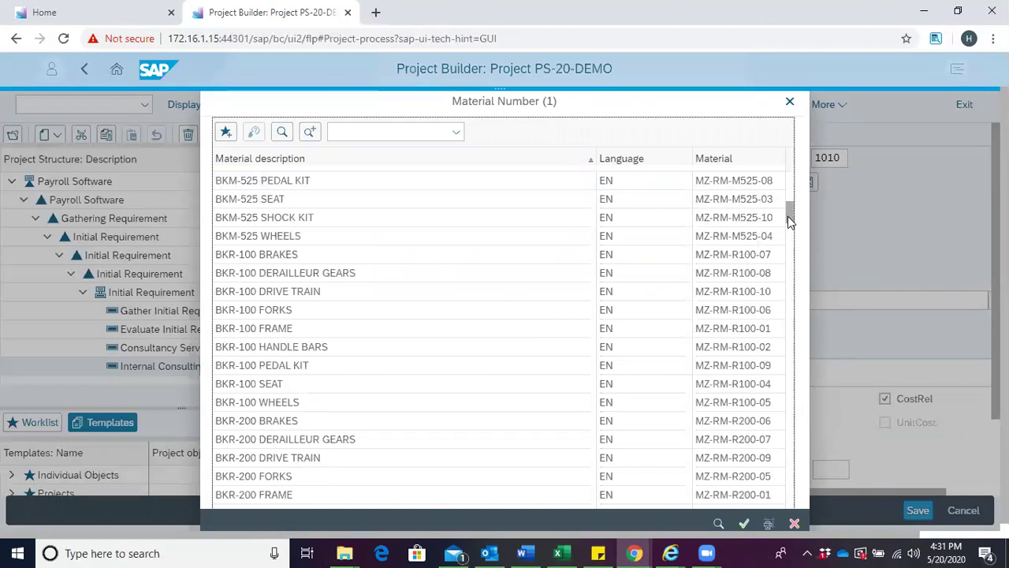
drag(788, 217, 789, 235)
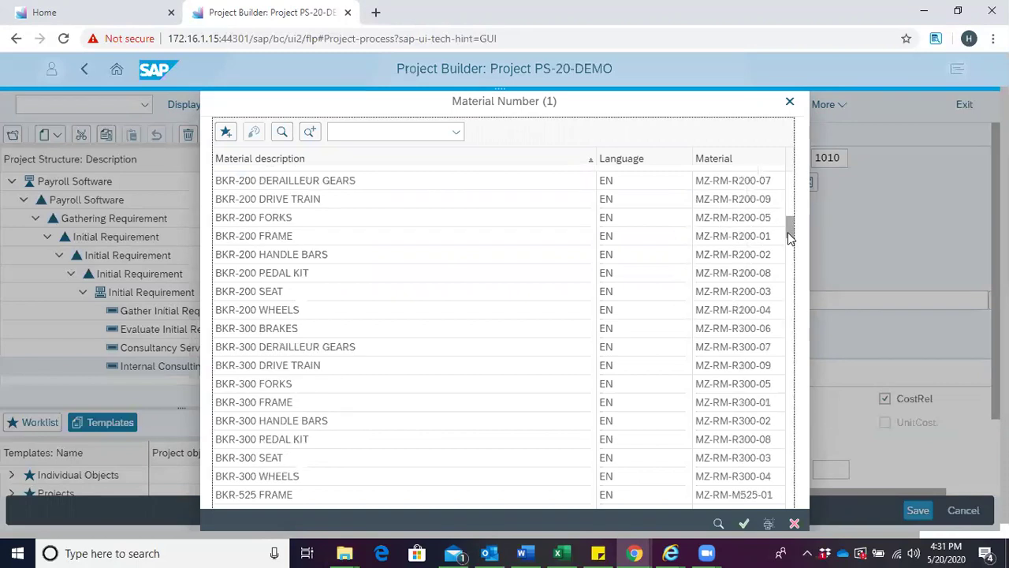
drag(788, 223, 786, 241)
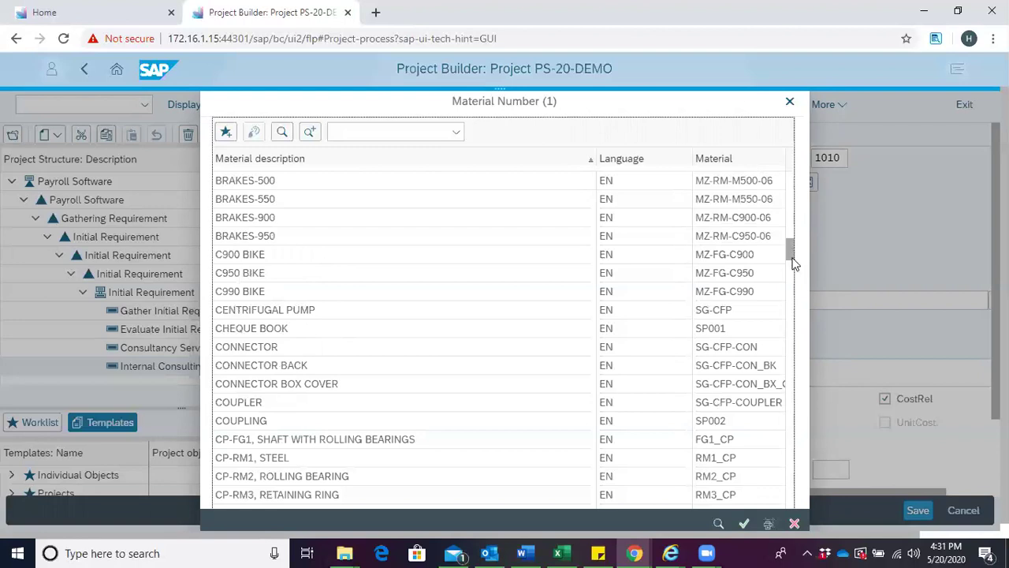
drag(788, 250, 788, 224)
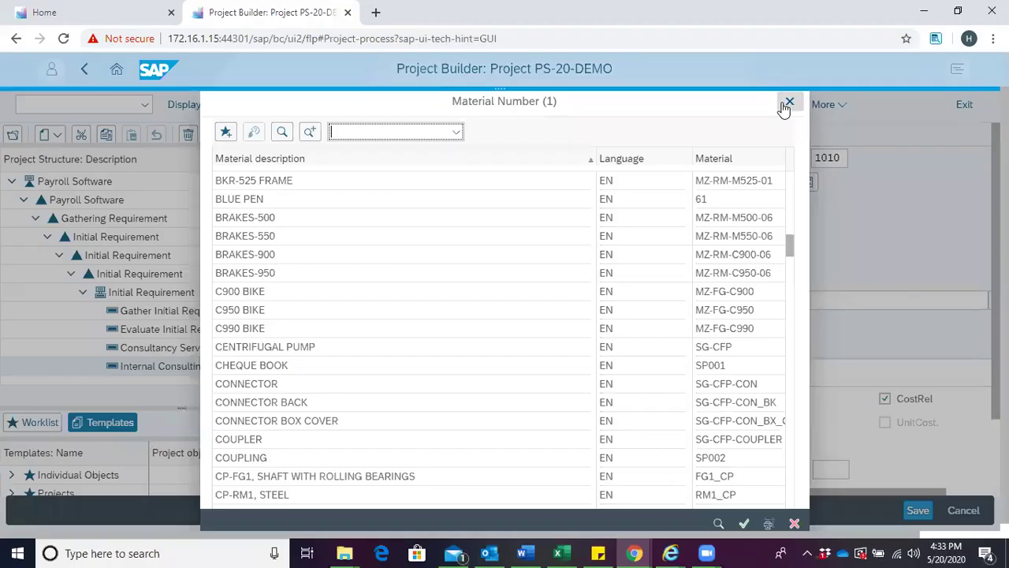
click(252, 203)
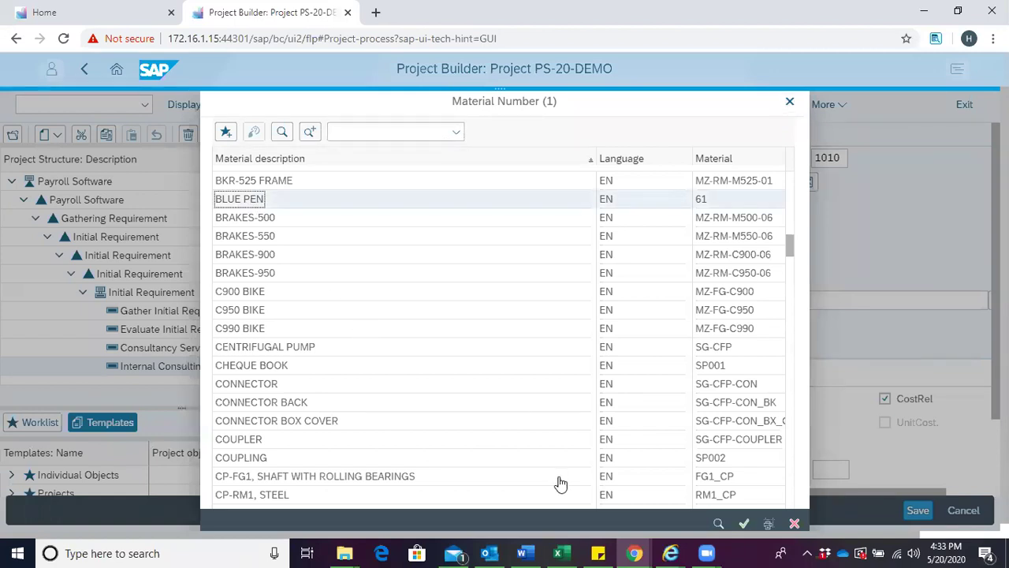
click(744, 523)
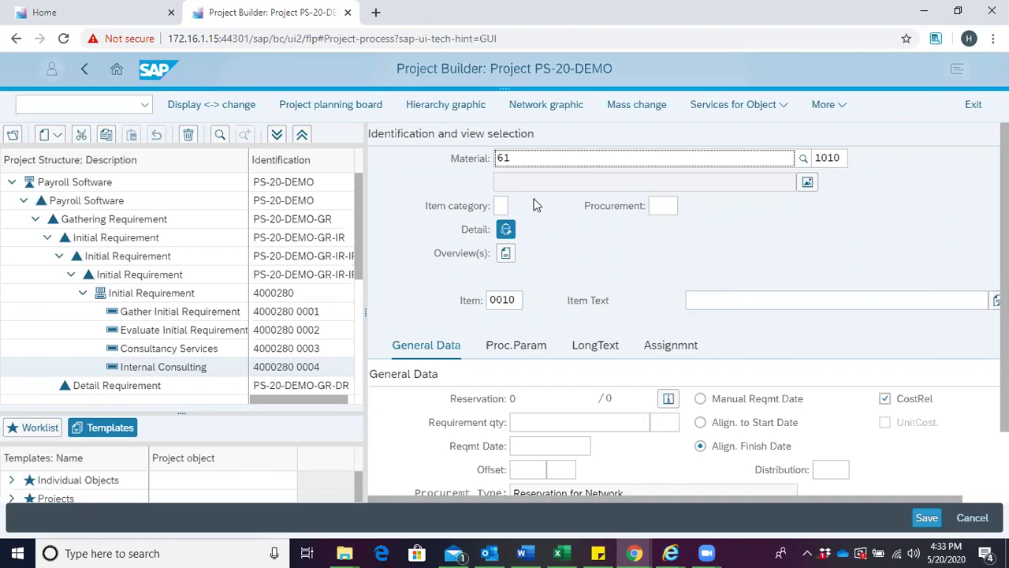
Set the component's item category to L (Stock item), its procurement to PF and its item text to "Blue pens".
click(500, 205)
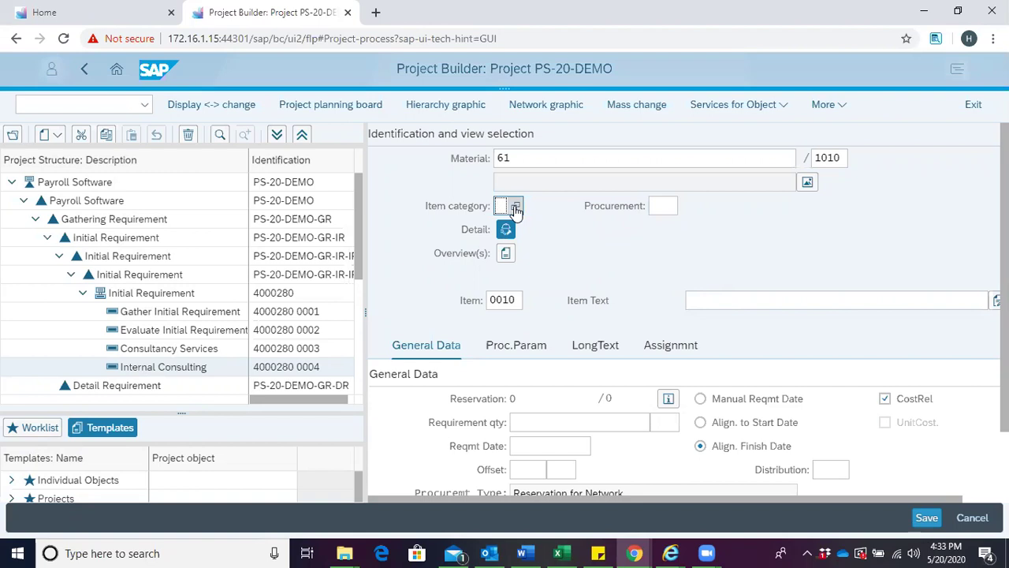
click(515, 206)
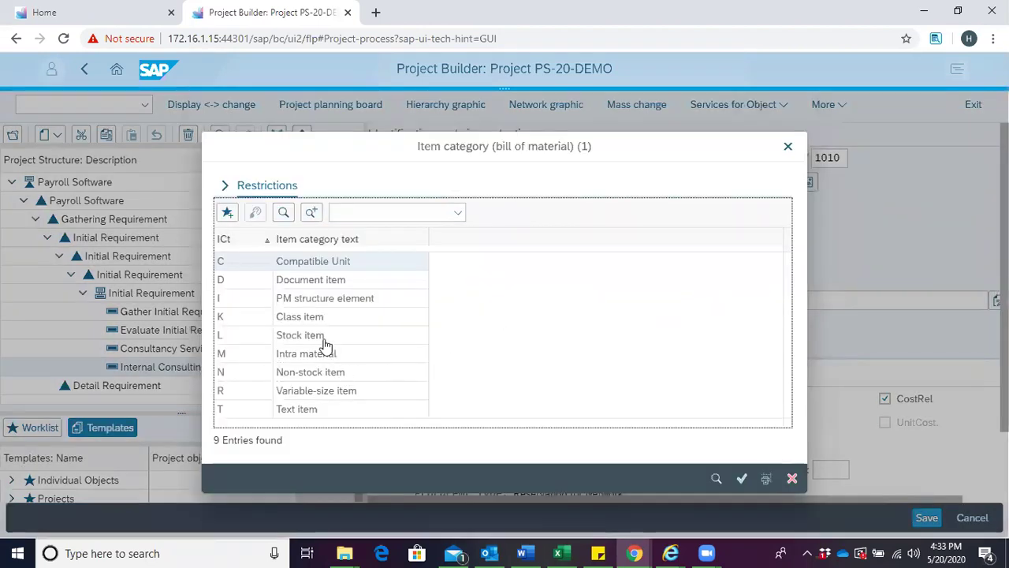
click(291, 338)
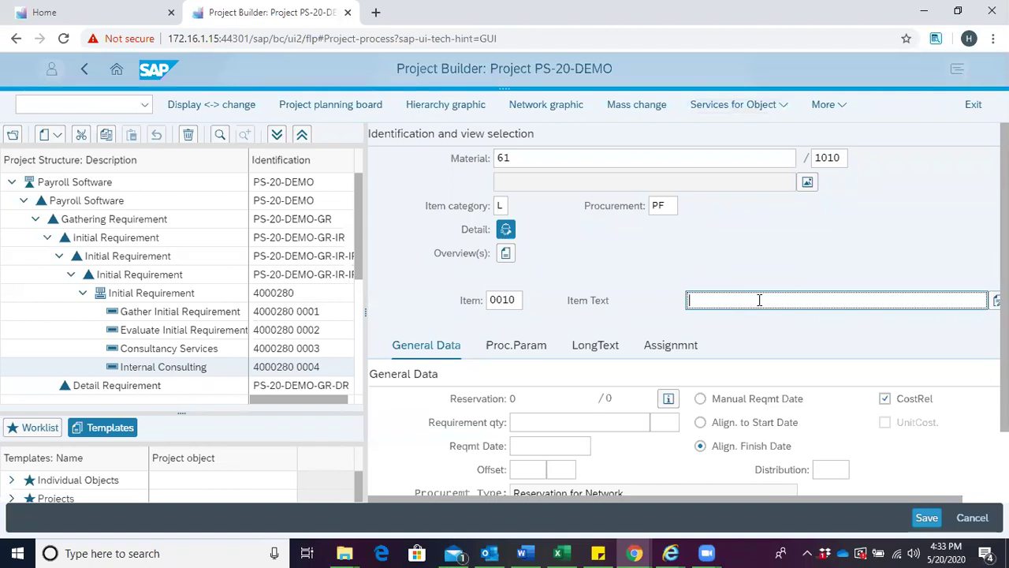
text(Blue Pen)
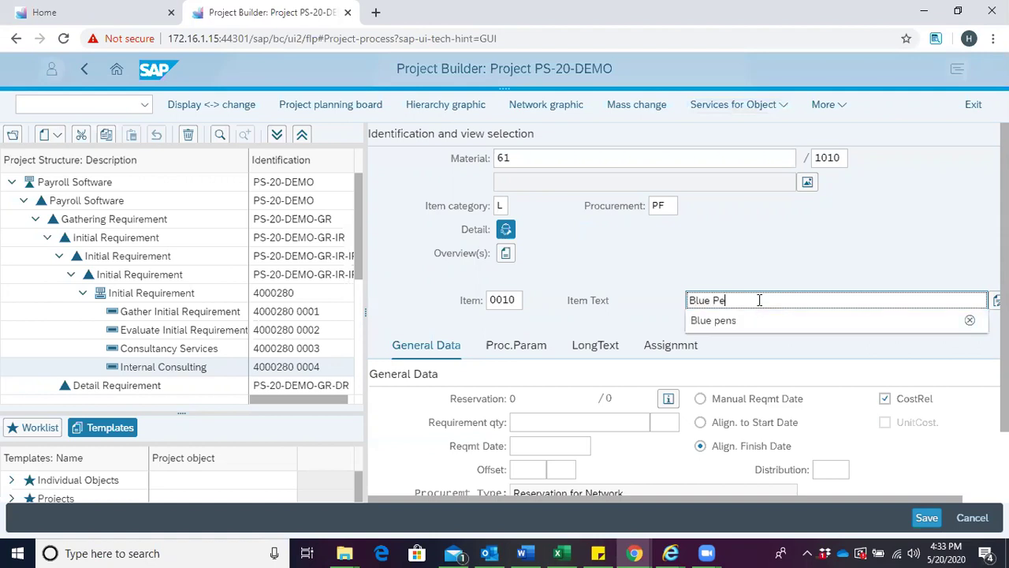
click(759, 299)
click(763, 324)
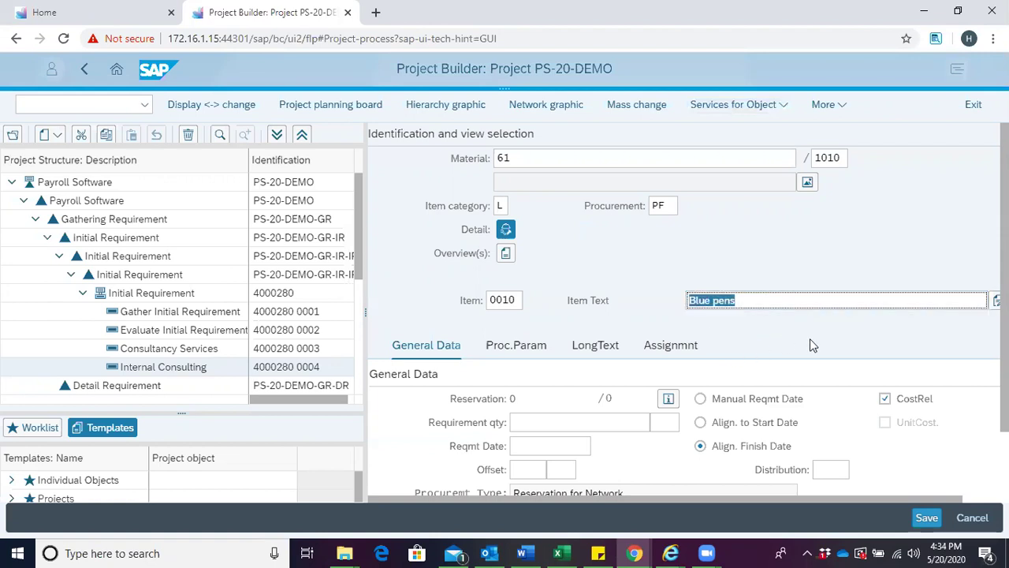
Set the component's requirement quantity to 20 and requirement date to 05/29/2020, and save the project.
scroll(809, 338, down, 2)
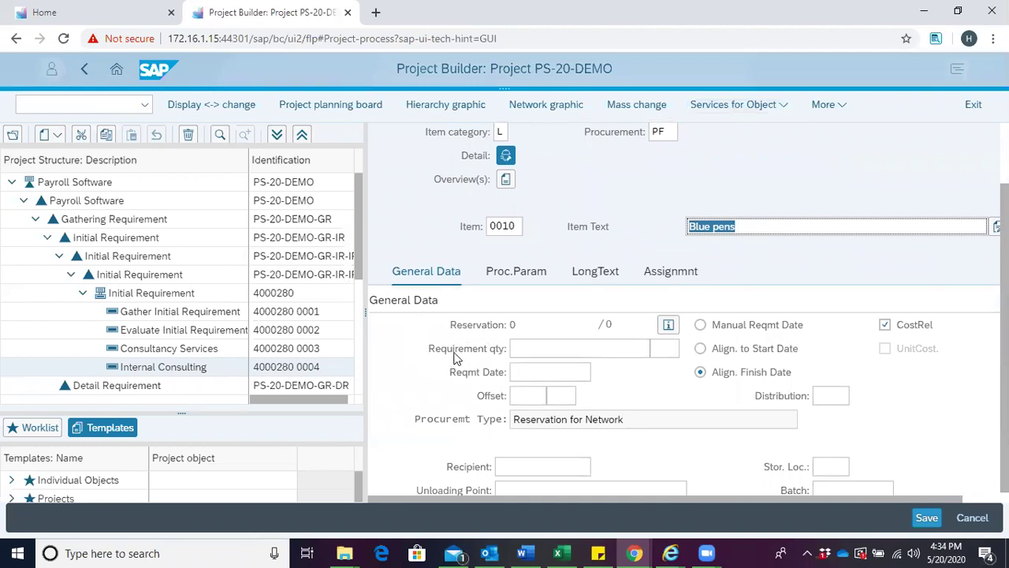
click(562, 348)
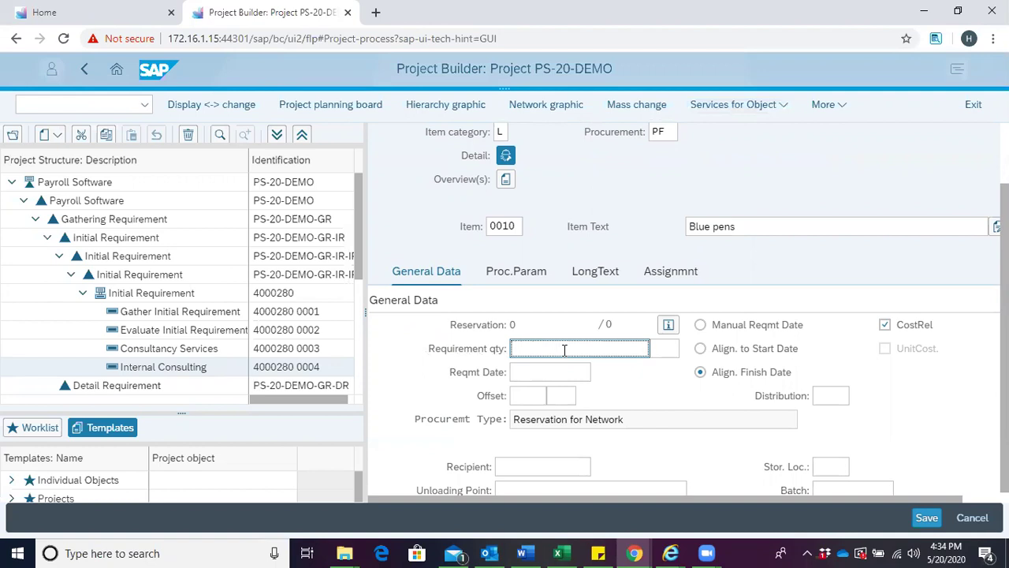
text(20)
click(573, 370)
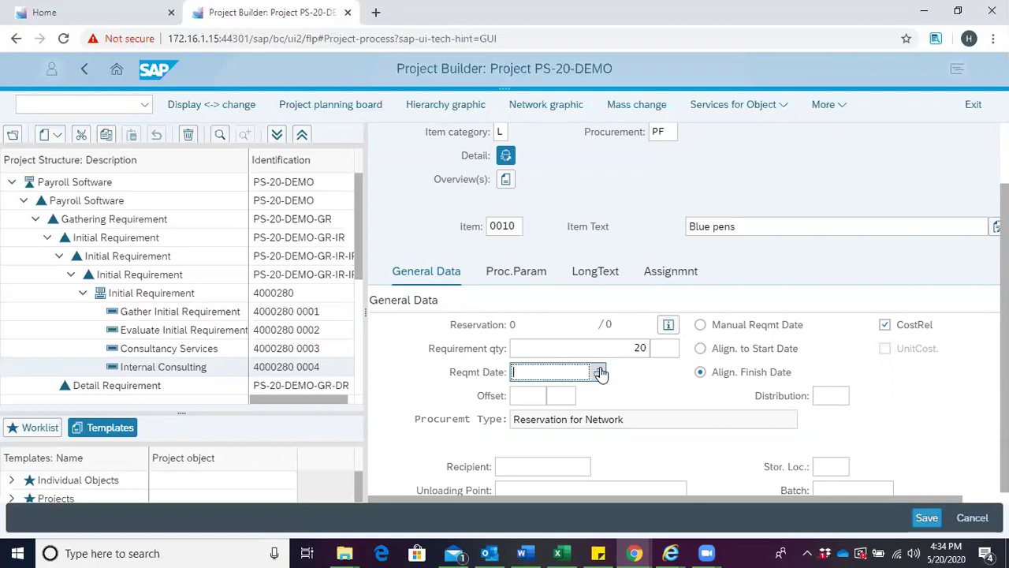
click(599, 373)
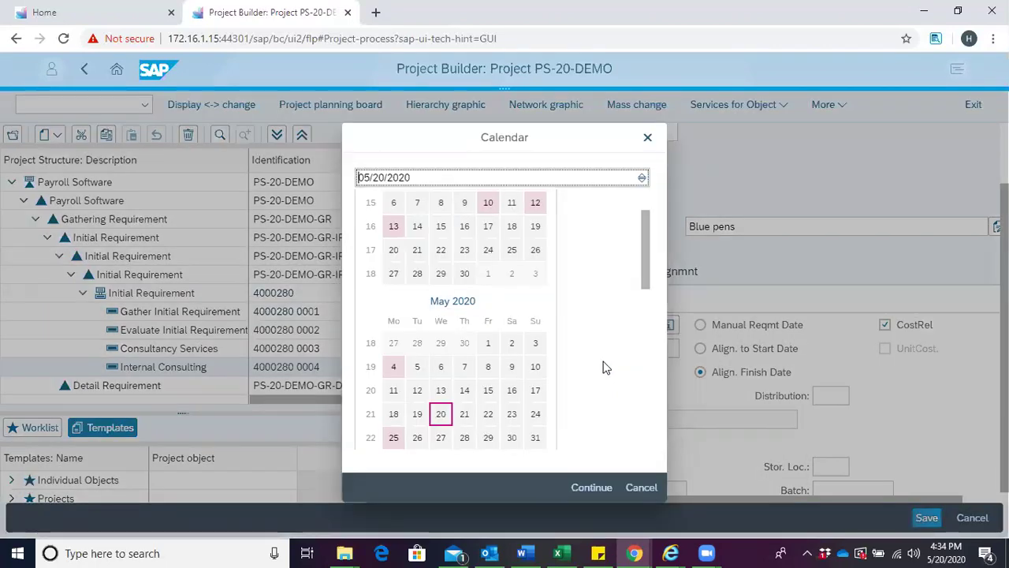
click(487, 439)
click(487, 440)
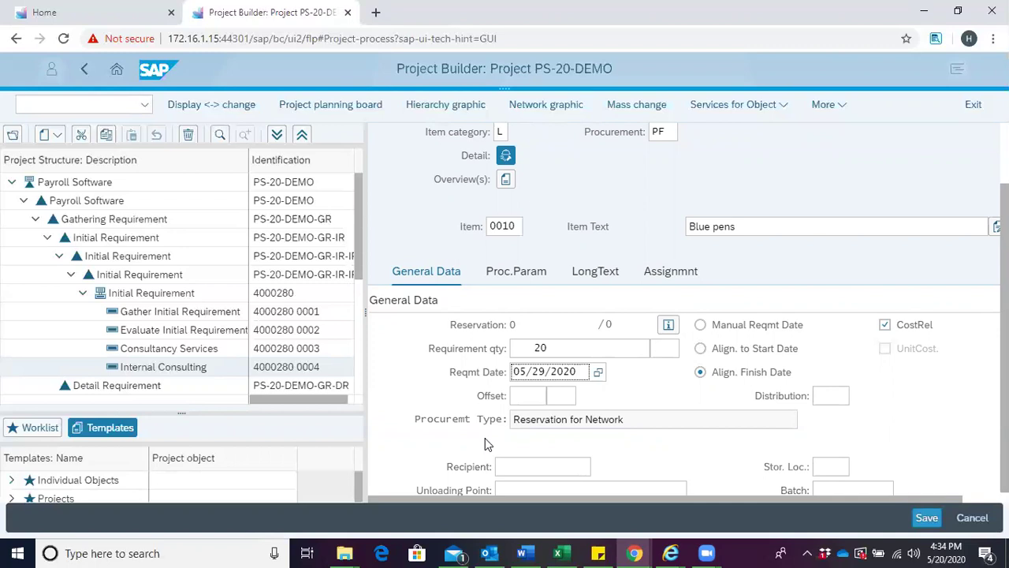
key(Return)
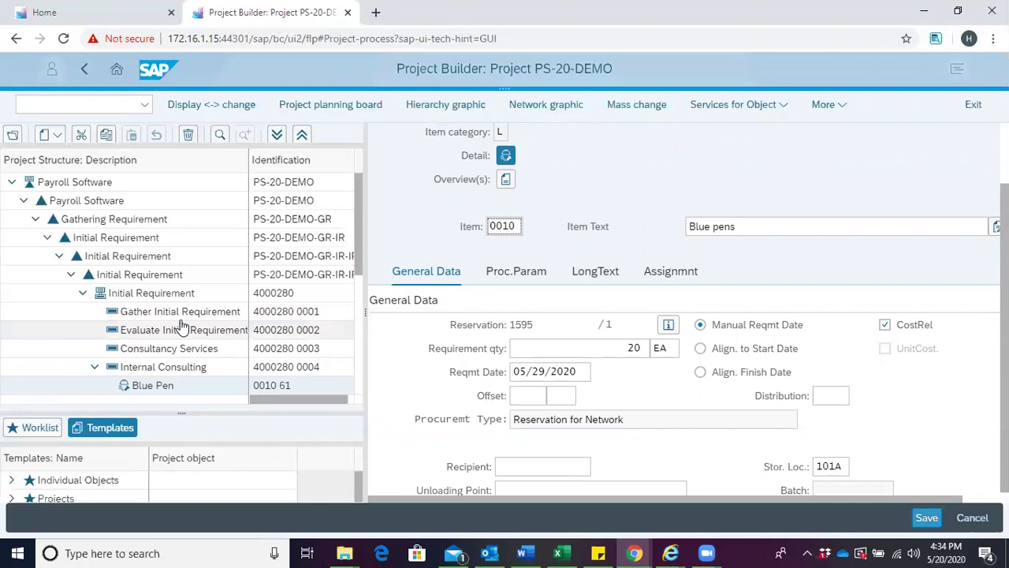
scroll(180, 321, down, 1)
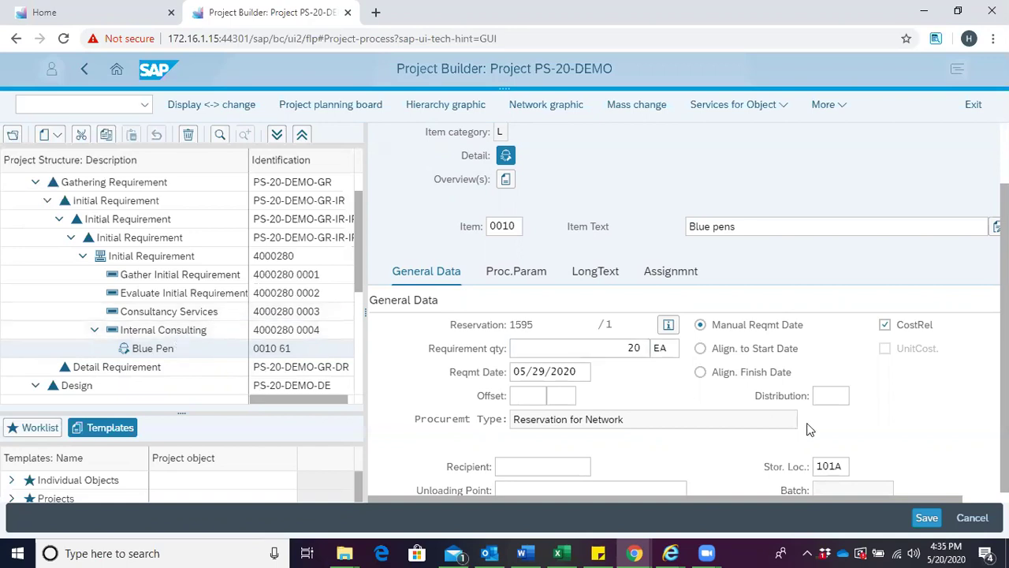
click(924, 522)
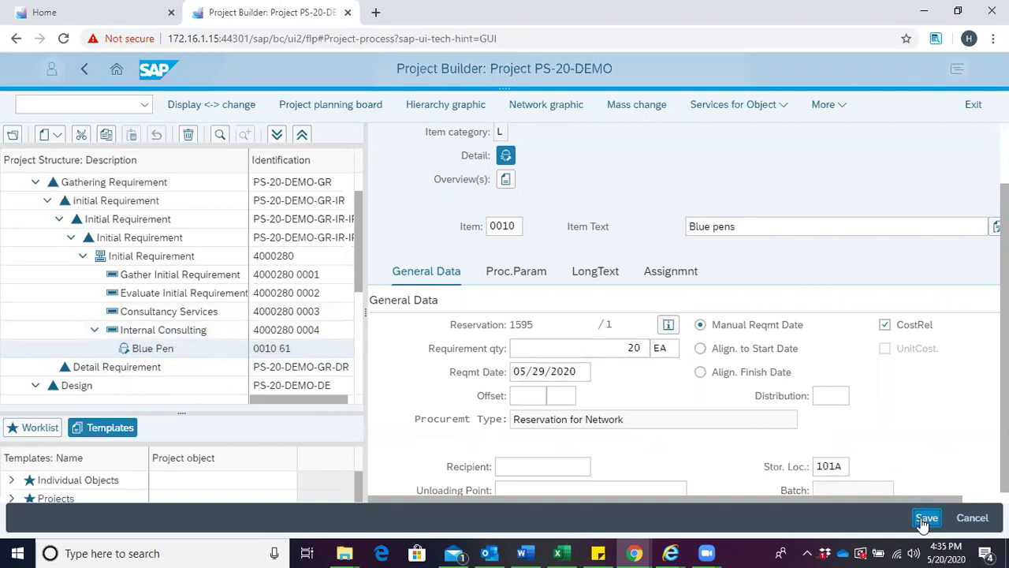